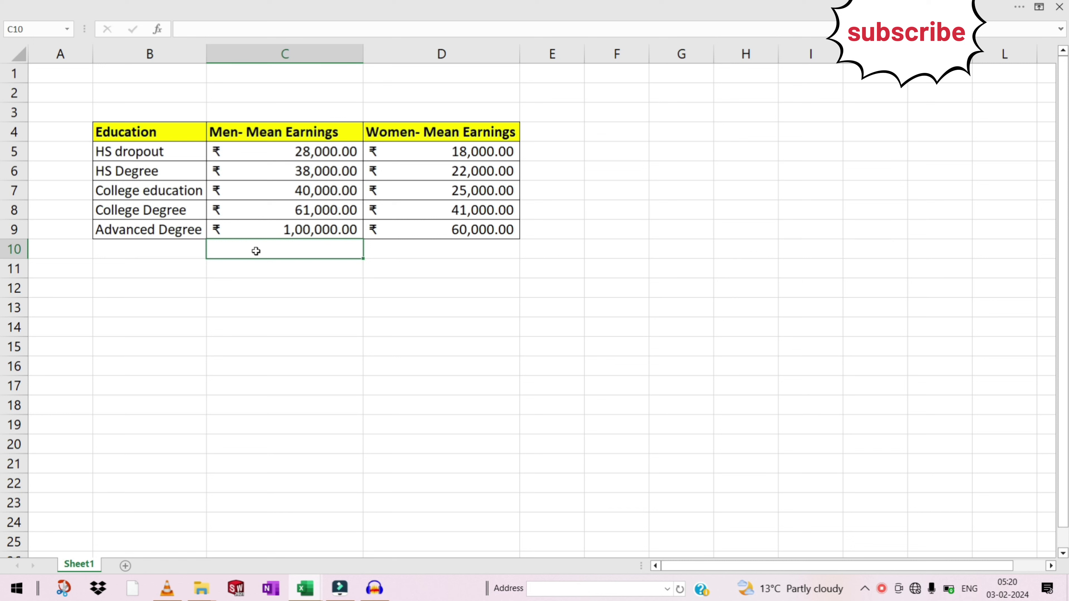
- Insert a clustered column chart from the education and mean earnings data in B5:D9
{"action": "left_click", "coordinate": [133, 154]}
{"action": "left_click_drag", "start_coordinate": [154, 161], "coordinate": [434, 227]}
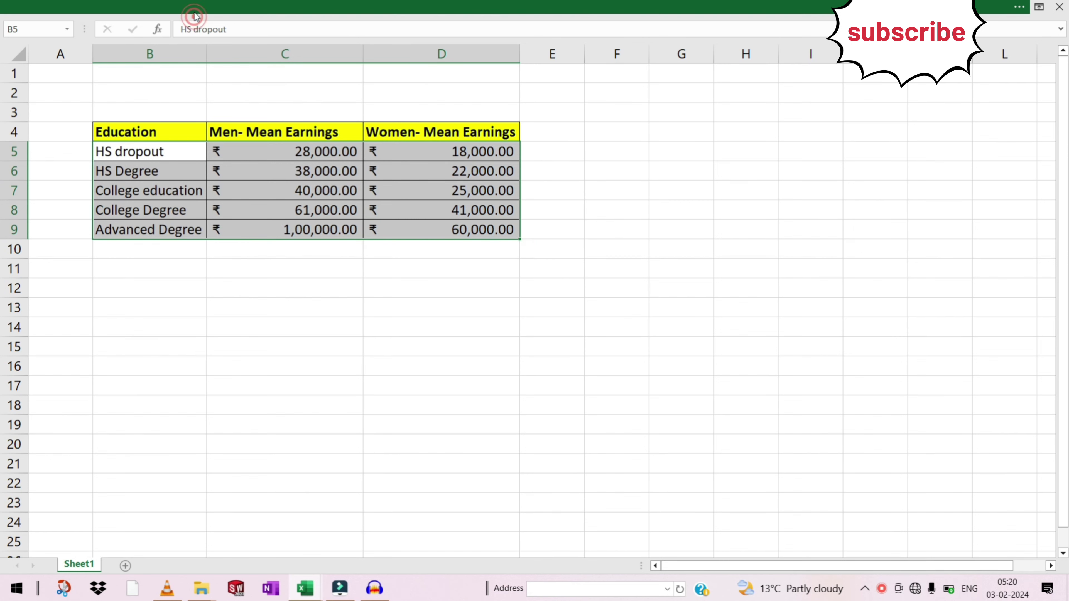
{"action": "left_click", "coordinate": [195, 11]}
{"action": "left_click", "coordinate": [99, 35]}
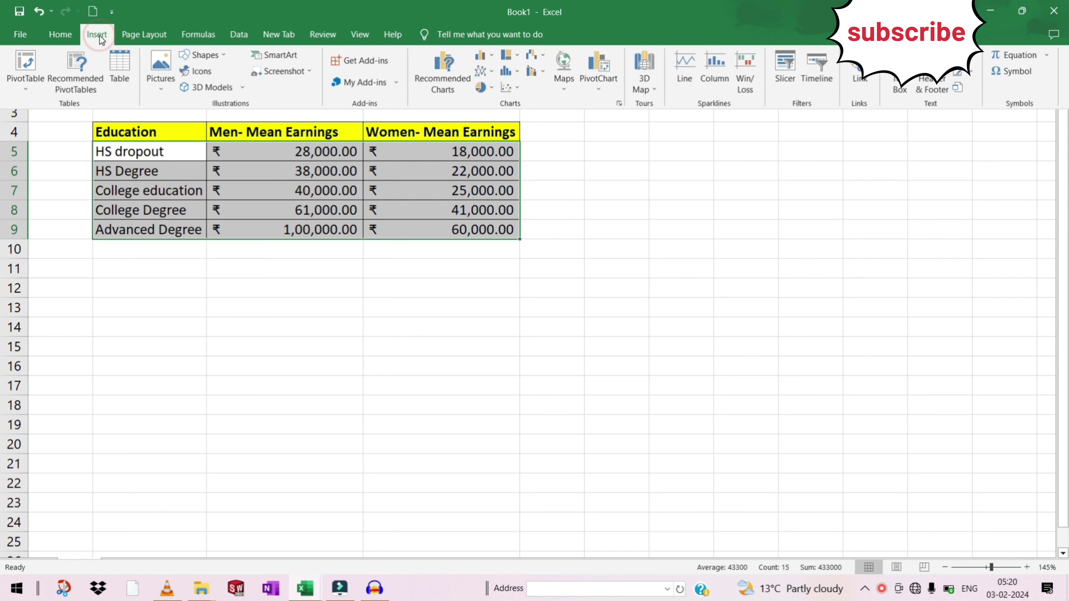
{"action": "left_click", "coordinate": [456, 84]}
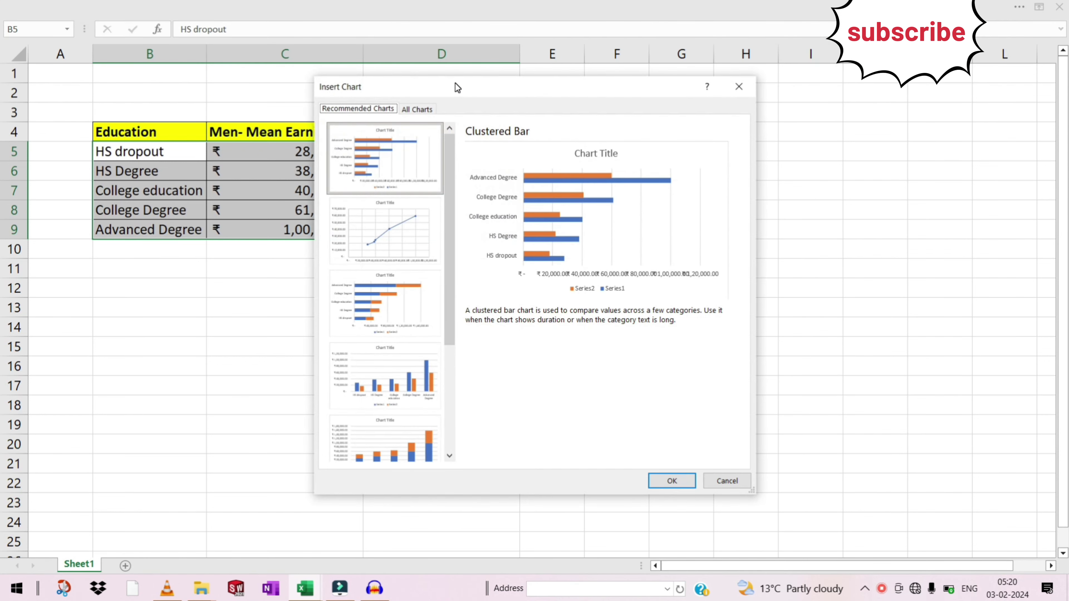
{"action": "left_click", "coordinate": [420, 110]}
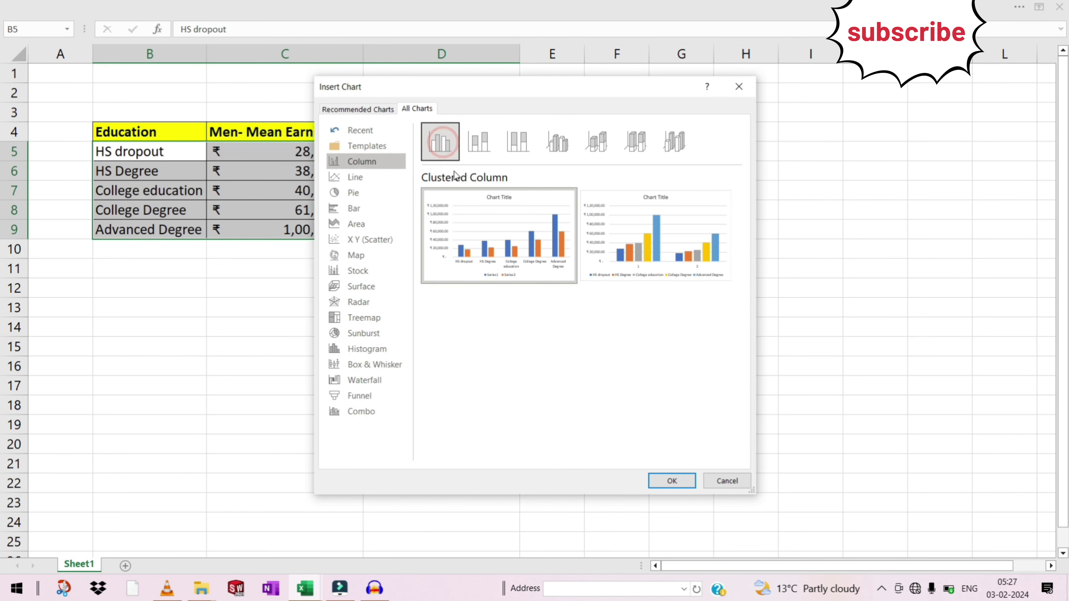
{"action": "left_click", "coordinate": [681, 484]}
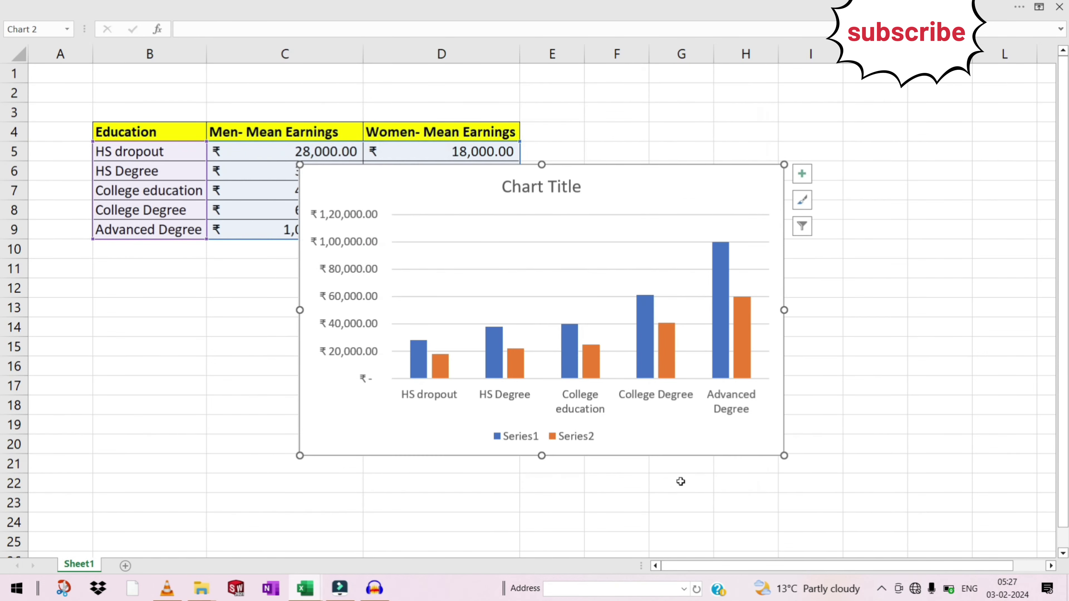
- Move the chart directly below the earnings table and apply the dark grey gradient chart style
{"action": "left_click_drag", "start_coordinate": [647, 257], "coordinate": [682, 269]}
{"action": "left_click_drag", "start_coordinate": [672, 206], "coordinate": [764, 275]}
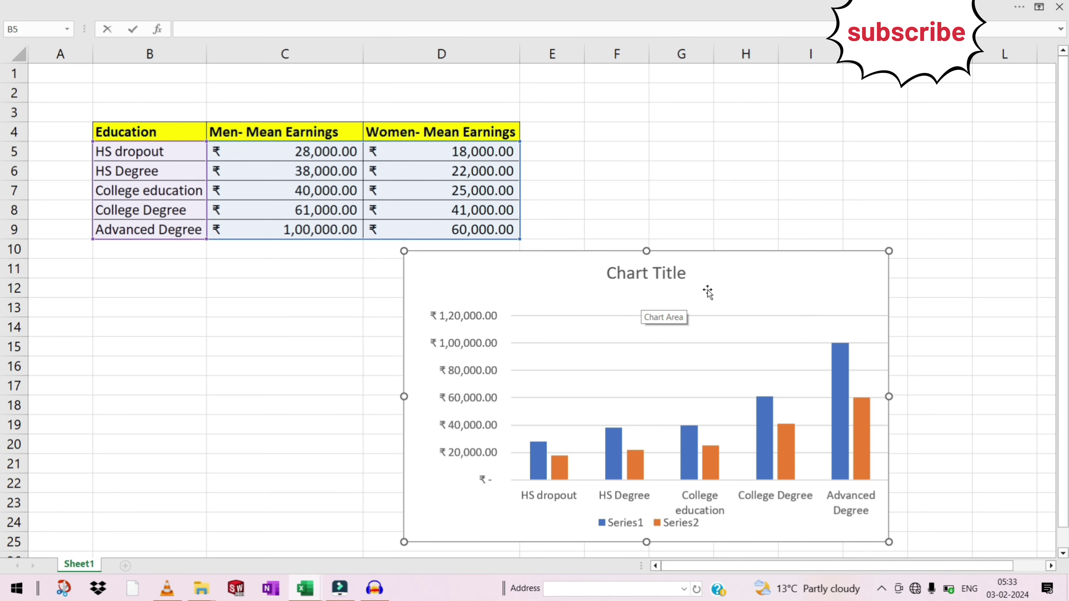
{"action": "left_click_drag", "start_coordinate": [709, 289], "coordinate": [401, 286]}
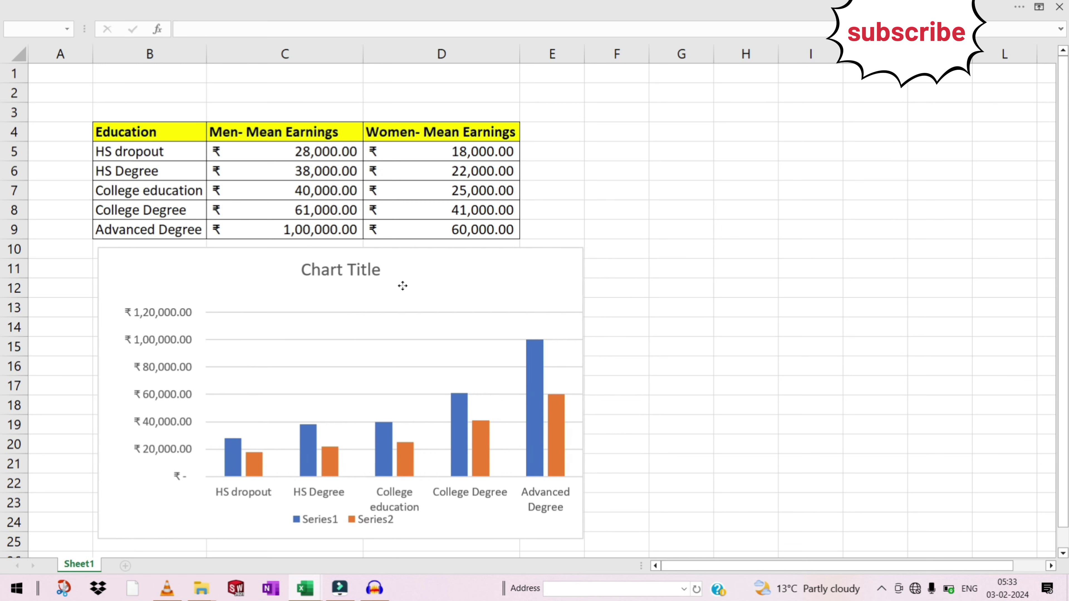
{"action": "left_click", "coordinate": [372, 14]}
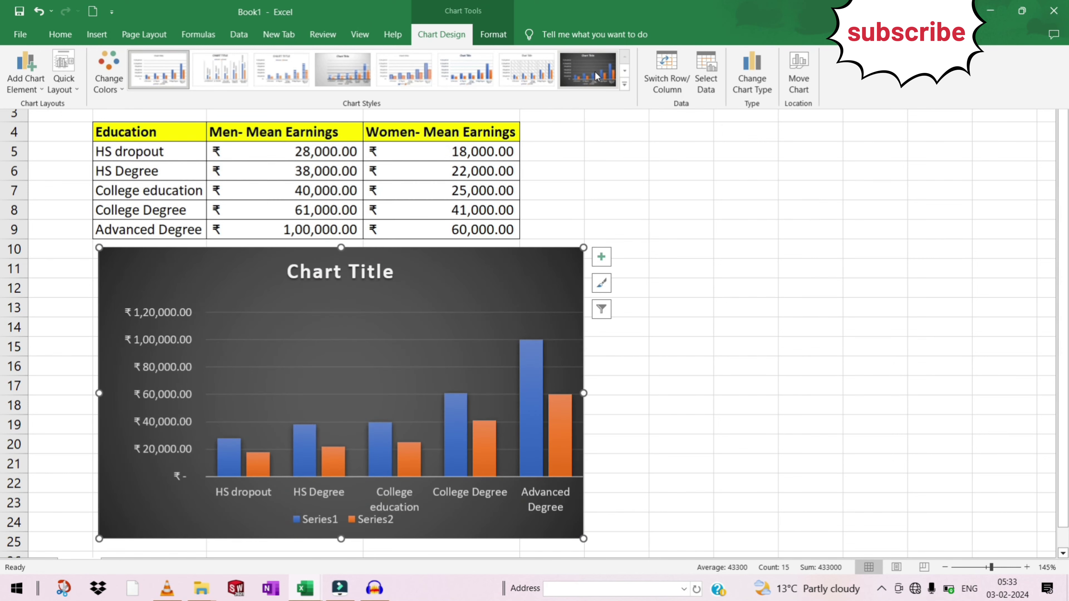
{"action": "left_click", "coordinate": [597, 76]}
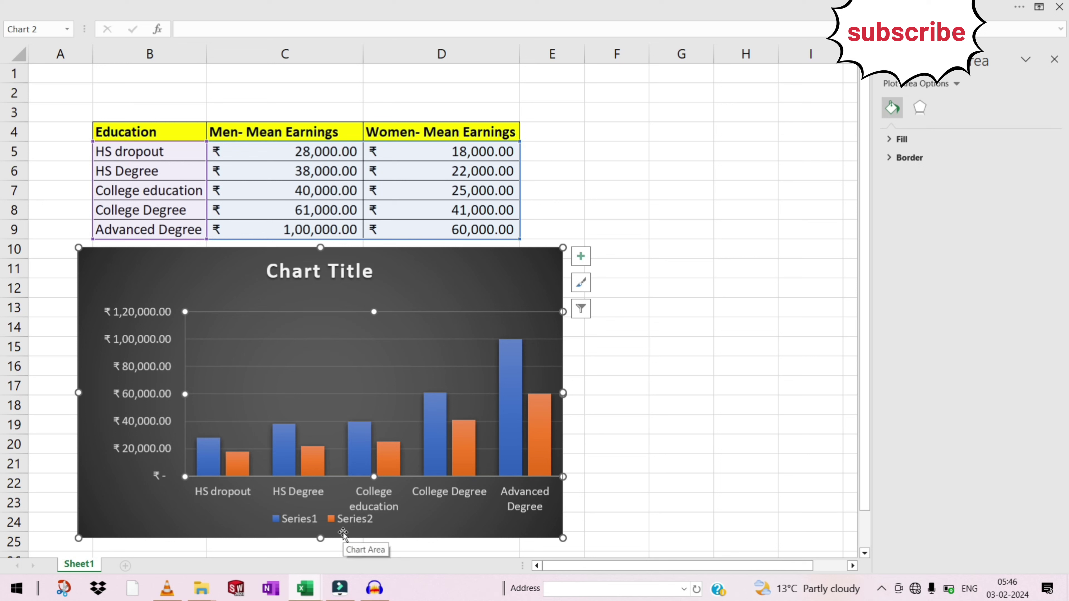
- Change the chart title to "Stratification"
{"action": "mouse_move", "coordinate": [204, 473]}
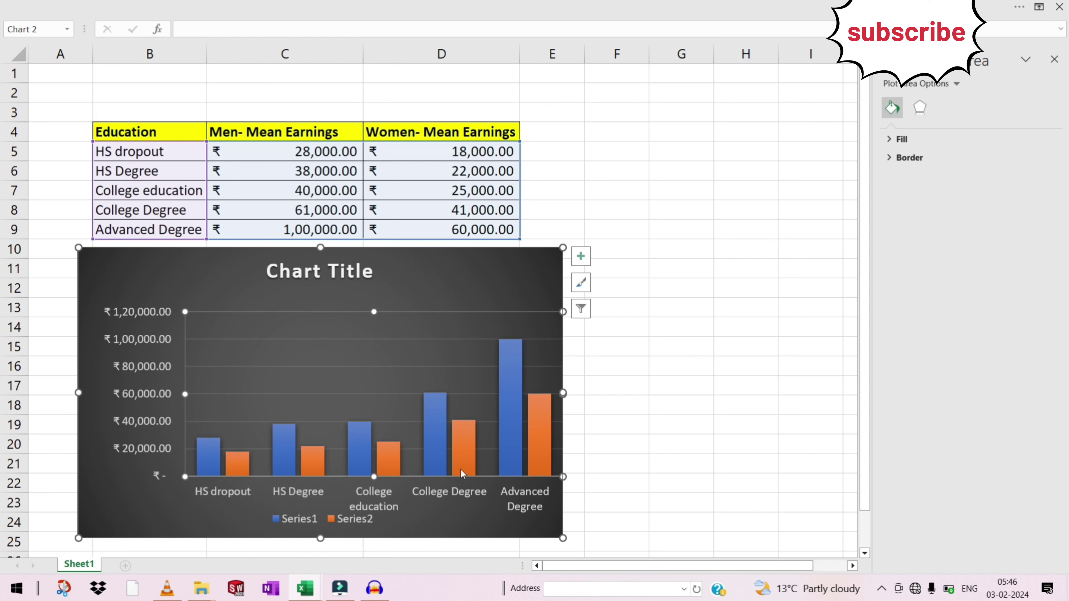
{"action": "mouse_move", "coordinate": [431, 472]}
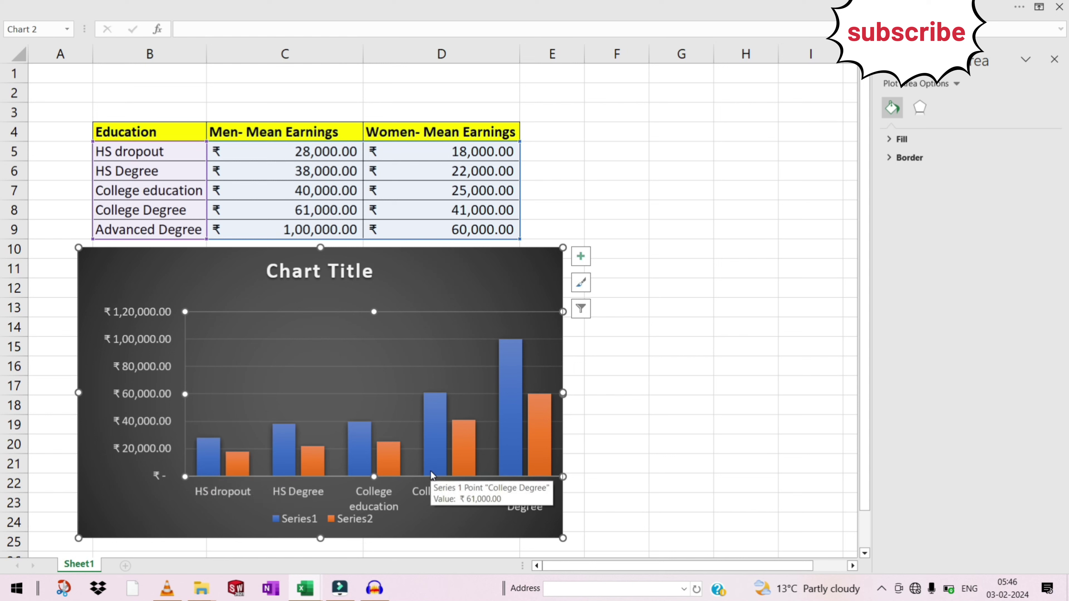
{"action": "left_click", "coordinate": [315, 274]}
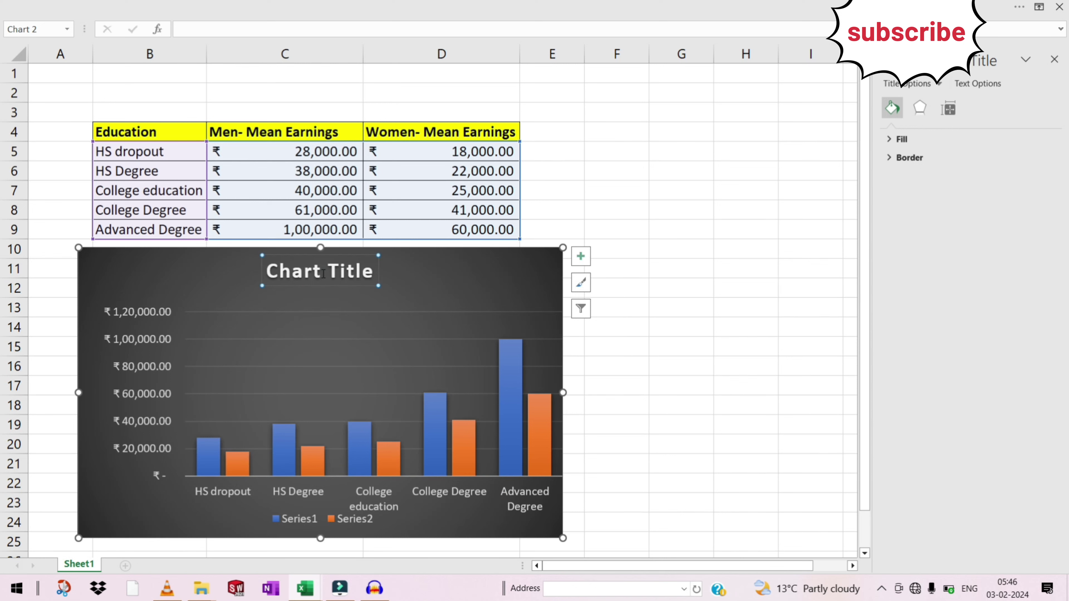
{"action": "triple_click", "coordinate": [315, 274]}
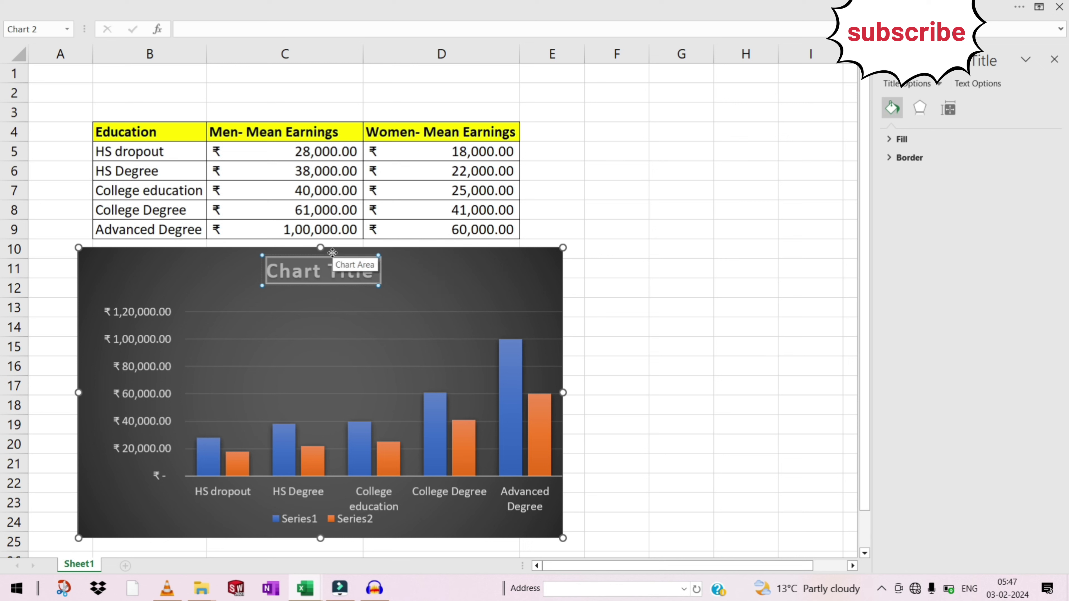
{"action": "type", "text": "St"}
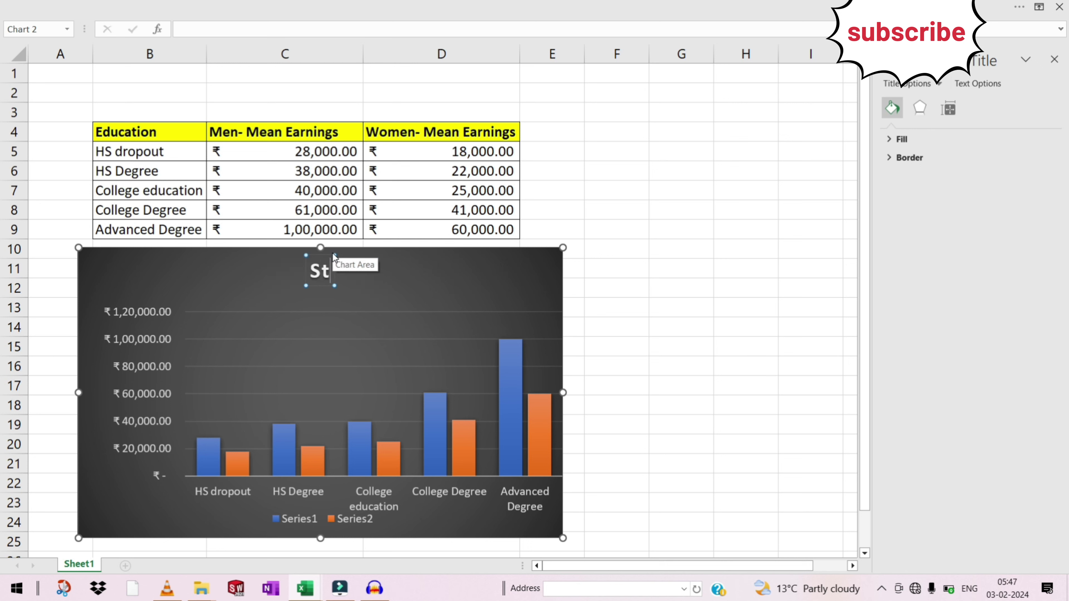
{"action": "type", "text": "rati"}
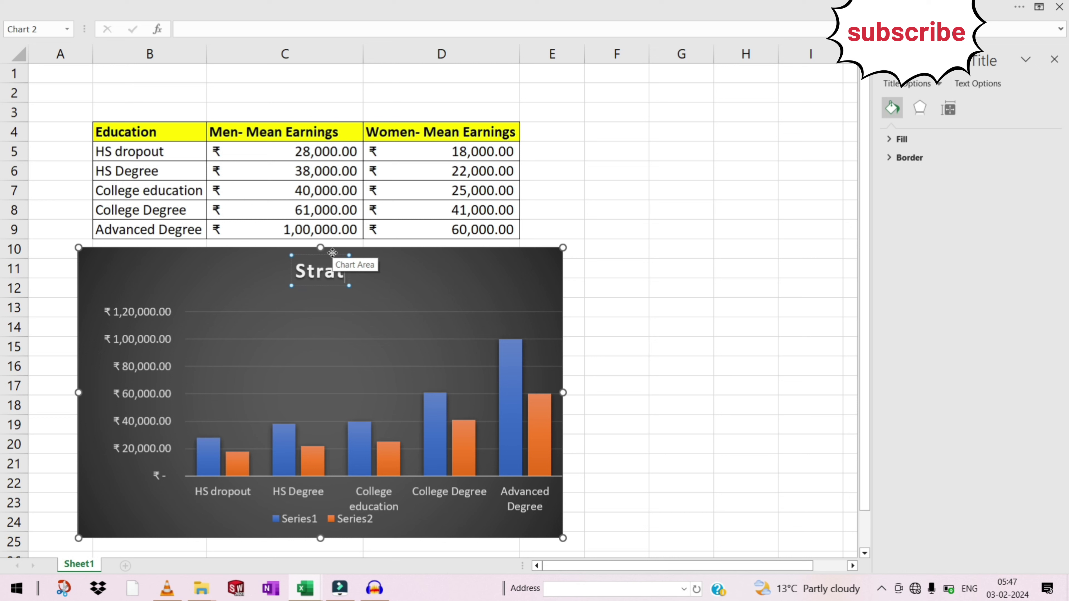
{"action": "type", "text": "fi"}
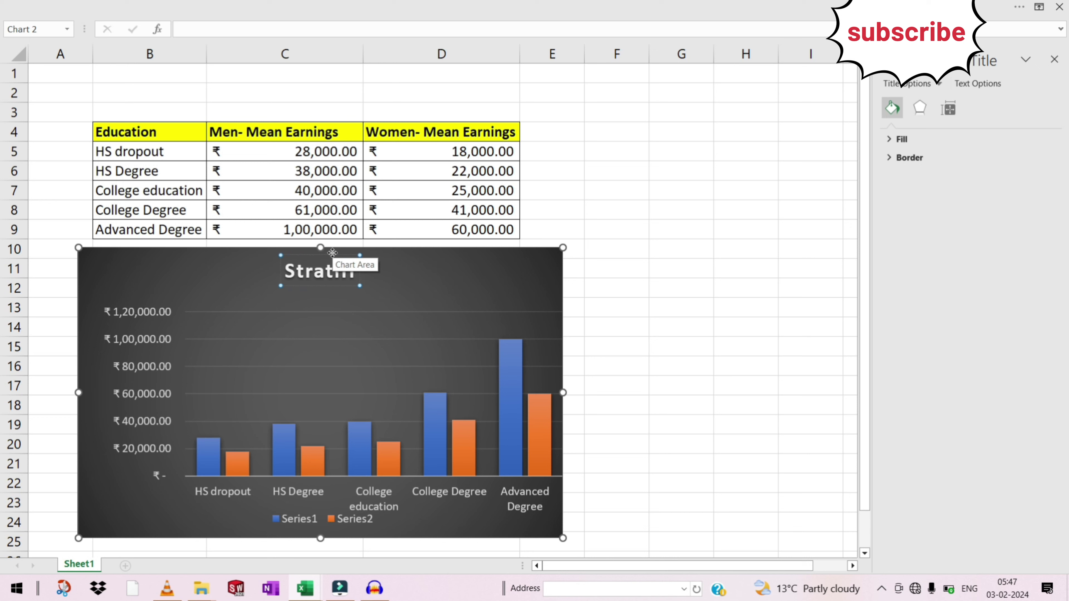
{"action": "type", "text": "cation"}
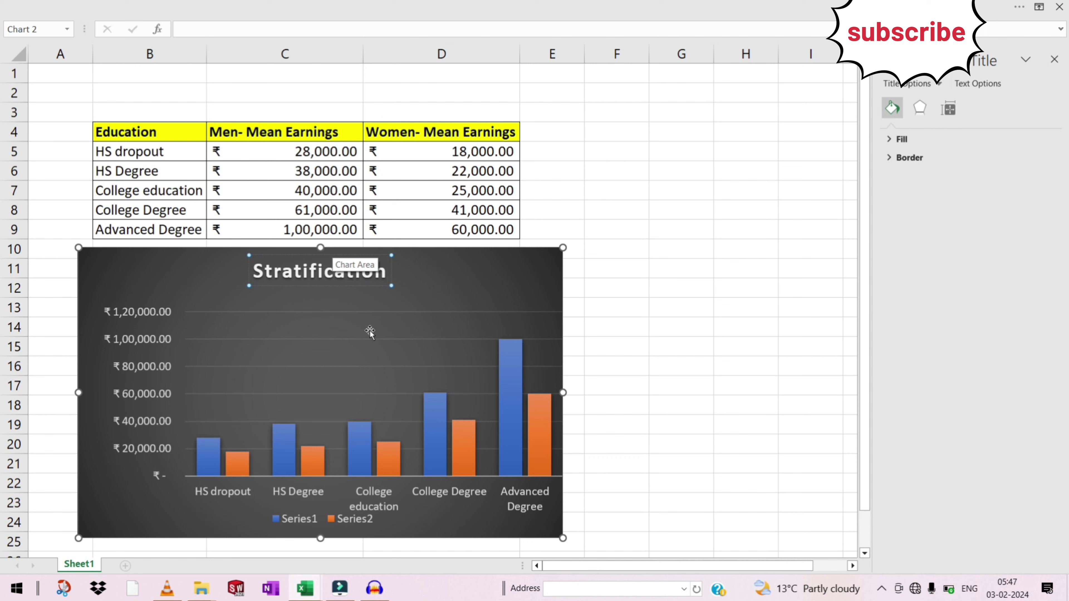
- Rename the chart's Series1 and Series2 legend entries as Man and Woman in the data source
{"action": "double_click", "coordinate": [303, 521]}
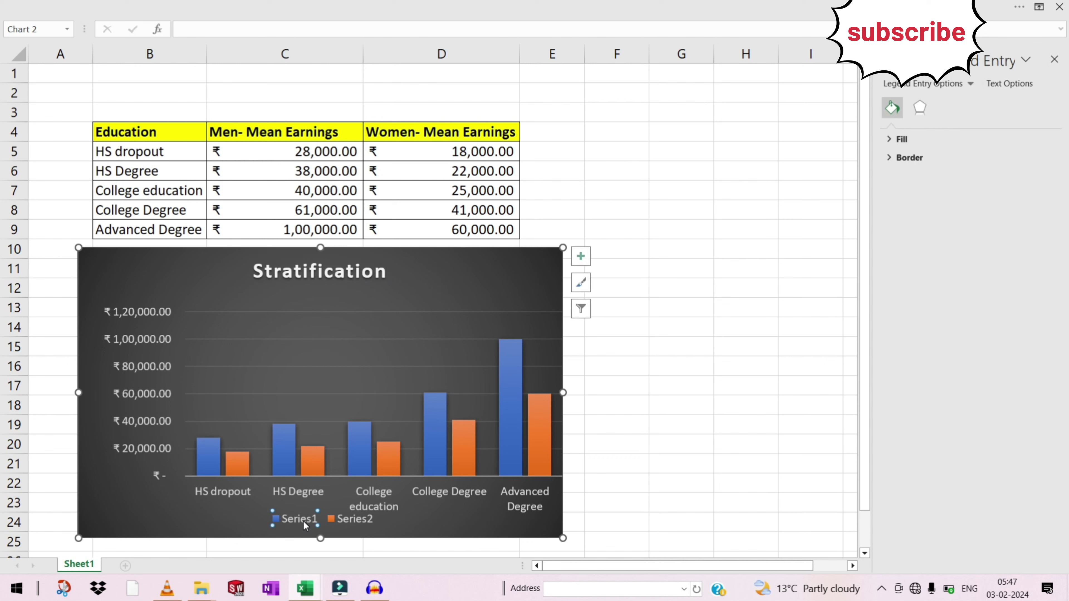
{"action": "right_click", "coordinate": [303, 521]}
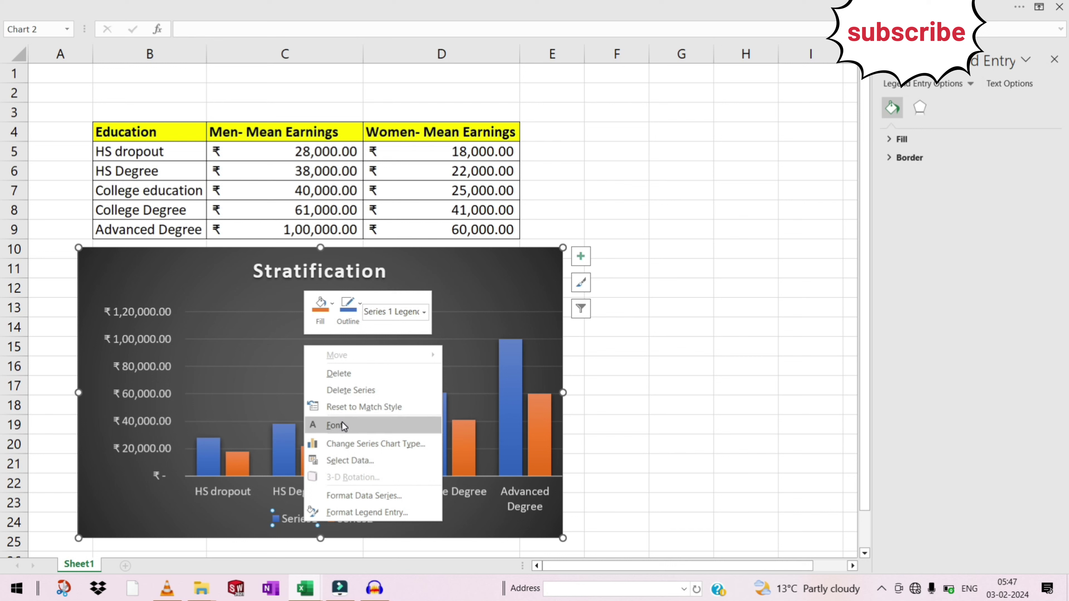
{"action": "left_click", "coordinate": [347, 461]}
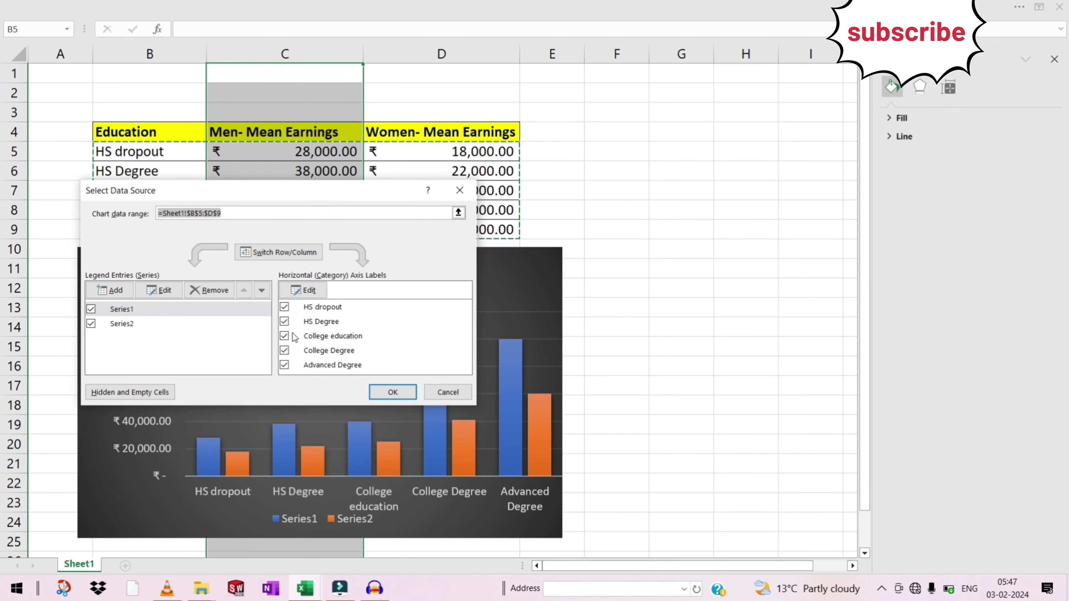
{"action": "left_click", "coordinate": [164, 291]}
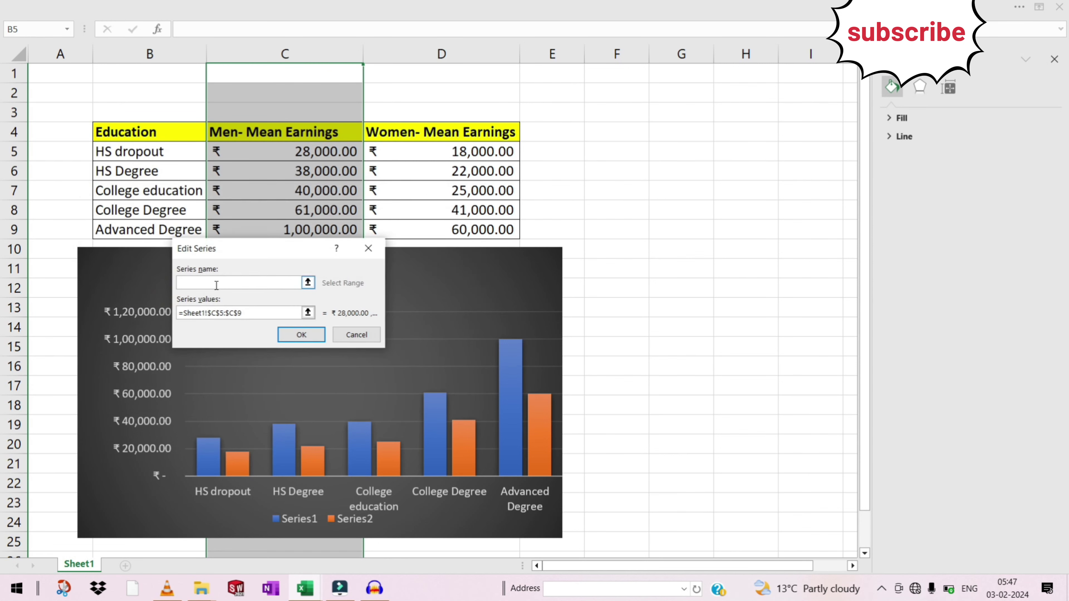
{"action": "left_click", "coordinate": [217, 285]}
{"action": "left_click", "coordinate": [301, 336]}
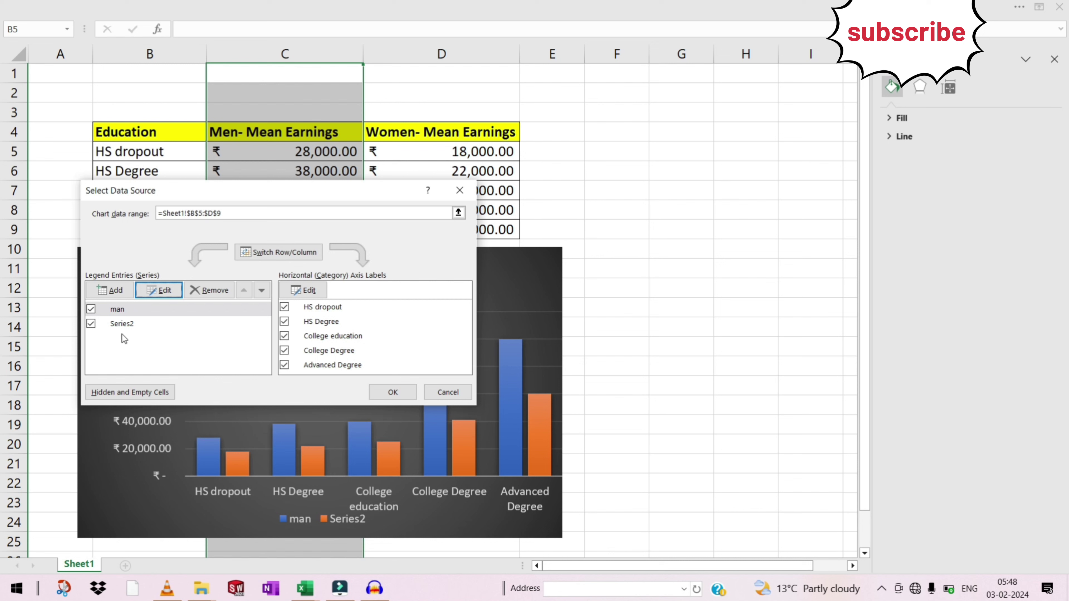
{"action": "left_click", "coordinate": [92, 326]}
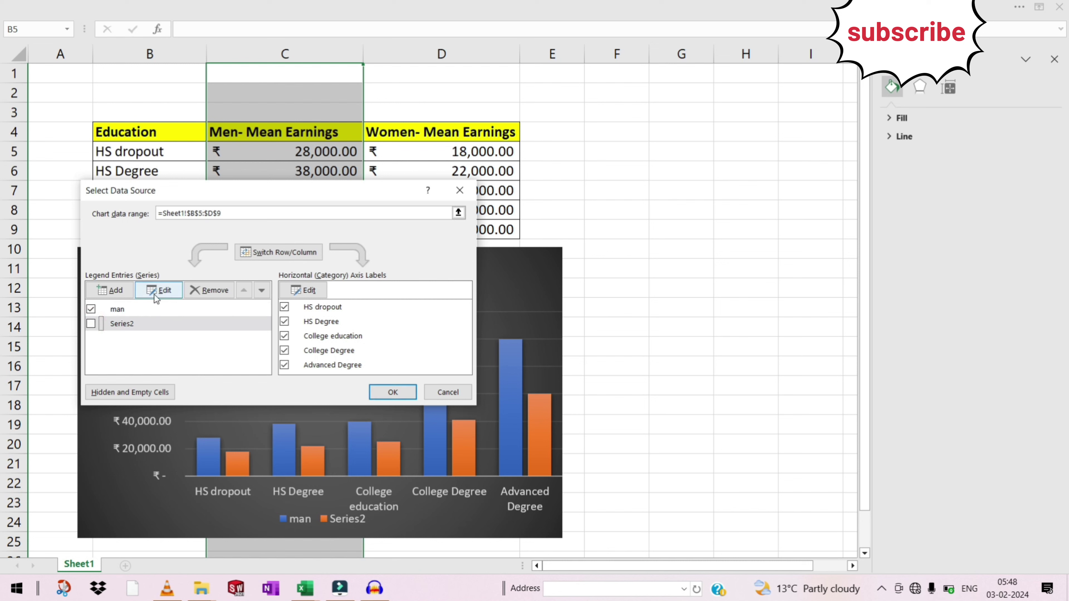
{"action": "left_click", "coordinate": [159, 290]}
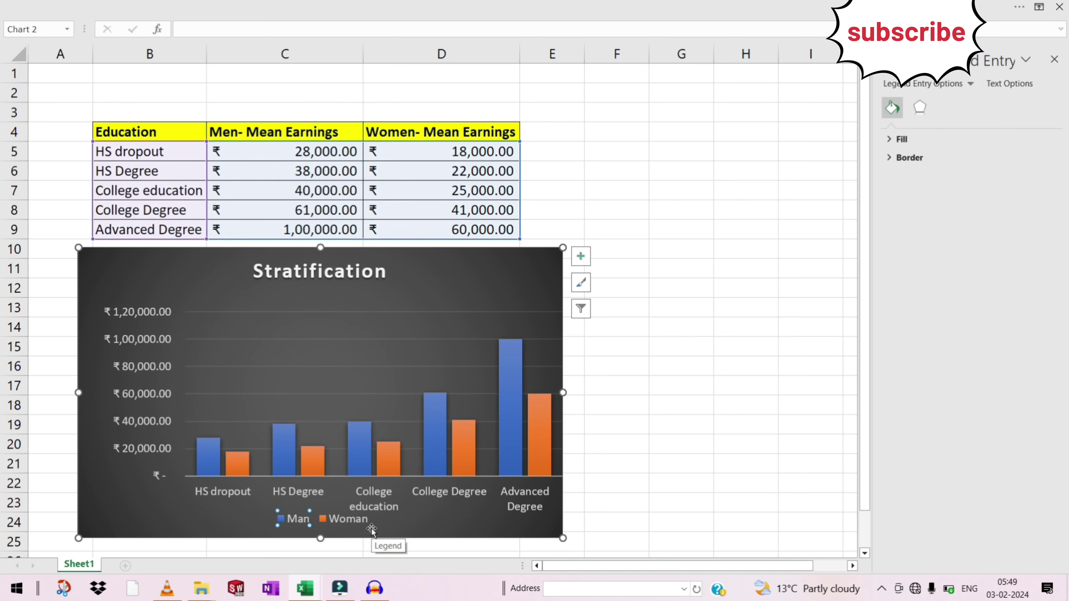
- Move the legend into the upper part of the plot area, beneath the chart title
{"action": "left_click", "coordinate": [328, 512]}
{"action": "left_click_drag", "start_coordinate": [328, 512], "coordinate": [311, 337]}
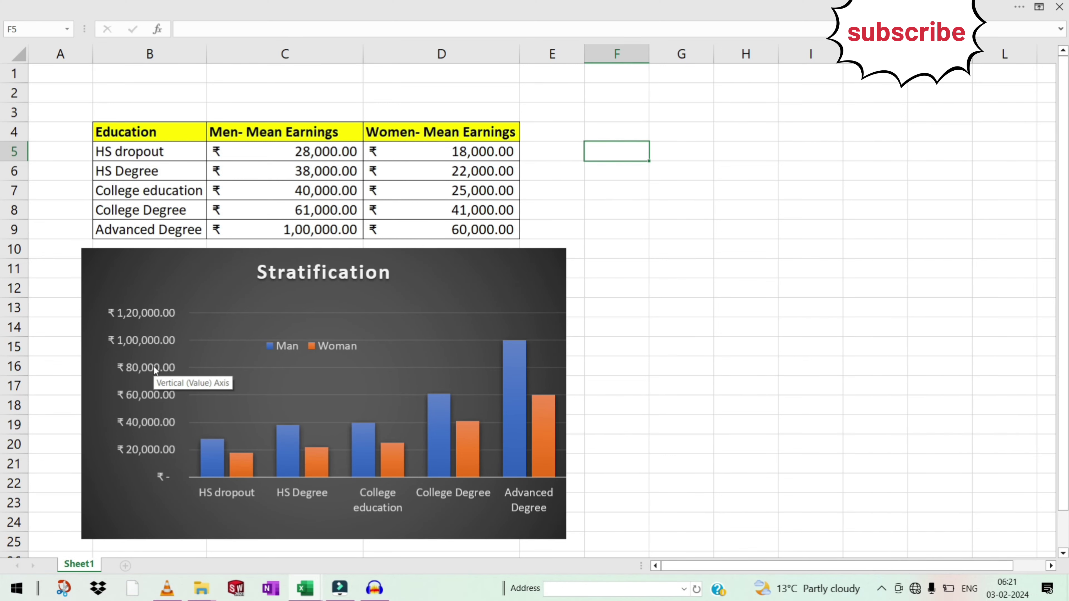
- Examine the minimum and maximum bounds in the vertical value axis options, leaving the format settings closed
{"action": "double_click", "coordinate": [154, 368]}
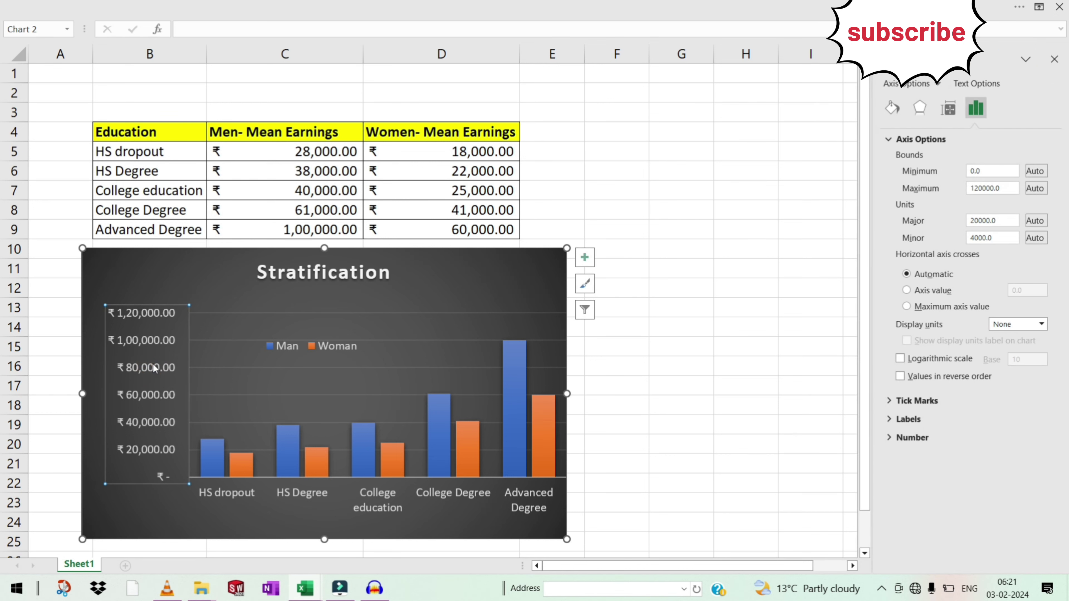
{"action": "left_click", "coordinate": [996, 171]}
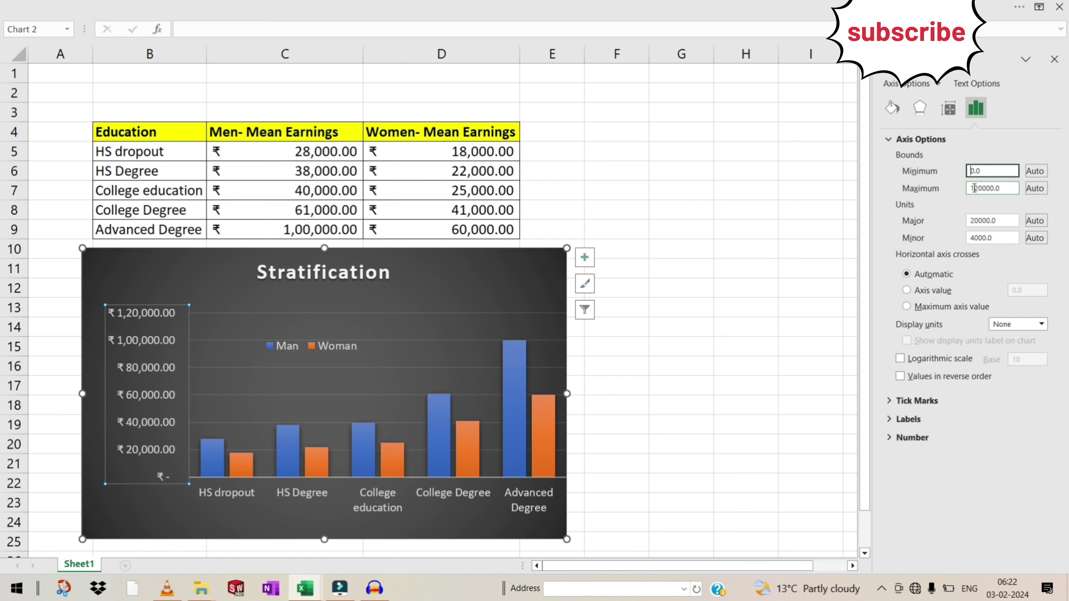
{"action": "left_click", "coordinate": [1006, 187]}
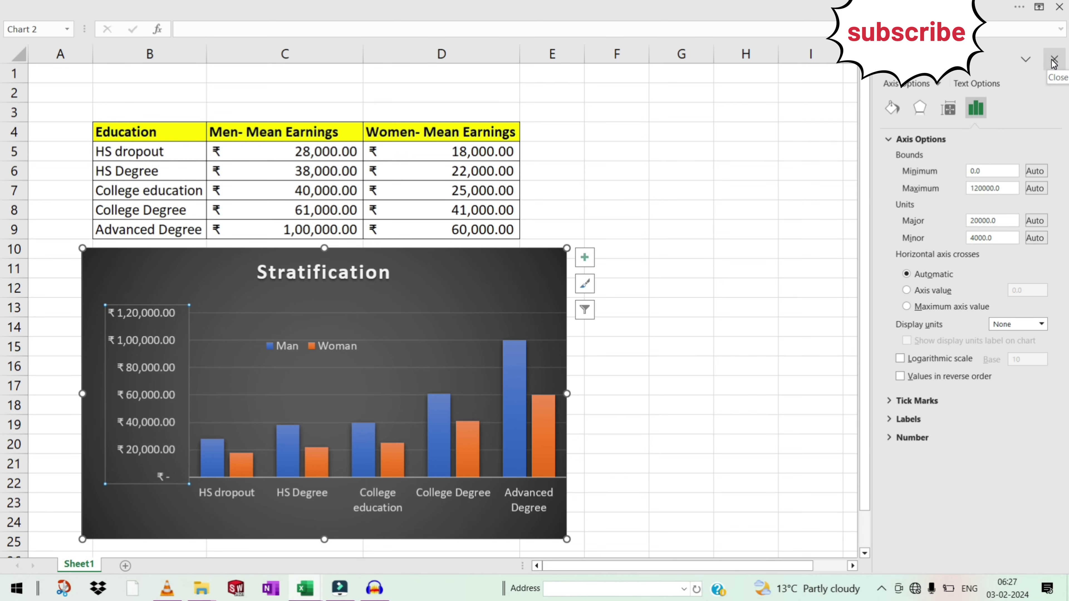
{"action": "left_click", "coordinate": [1054, 61]}
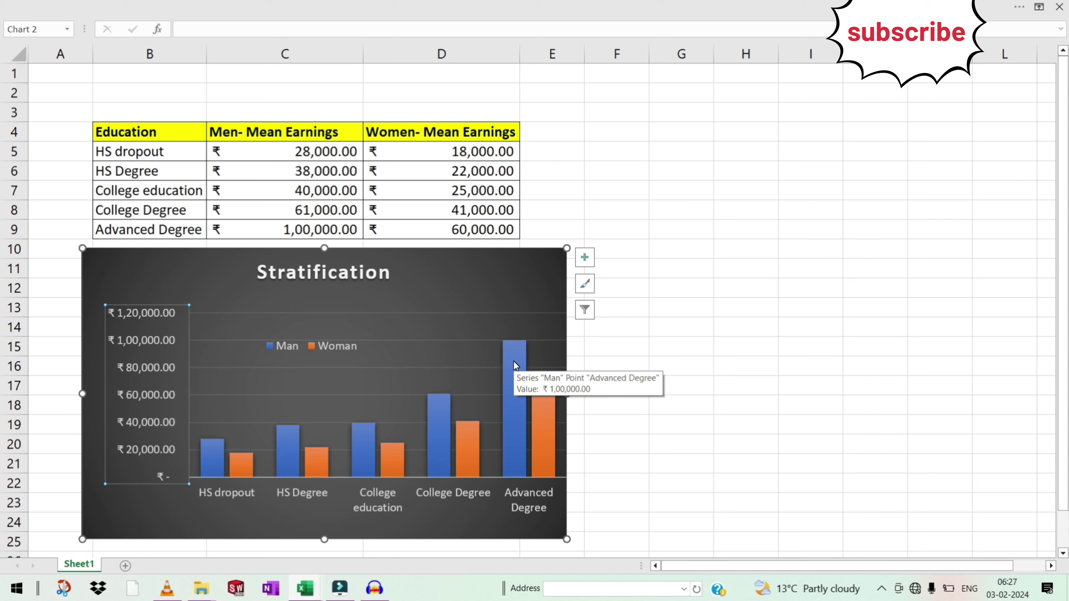
- Add data labels to the columns of the Man series
{"action": "right_click", "coordinate": [514, 362]}
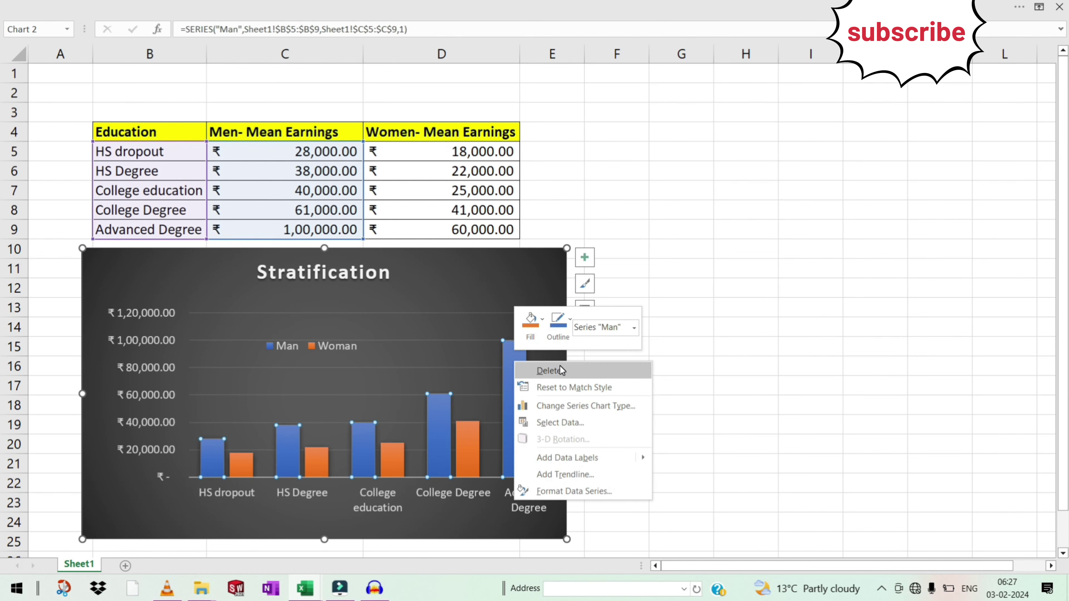
{"action": "left_click", "coordinate": [560, 457]}
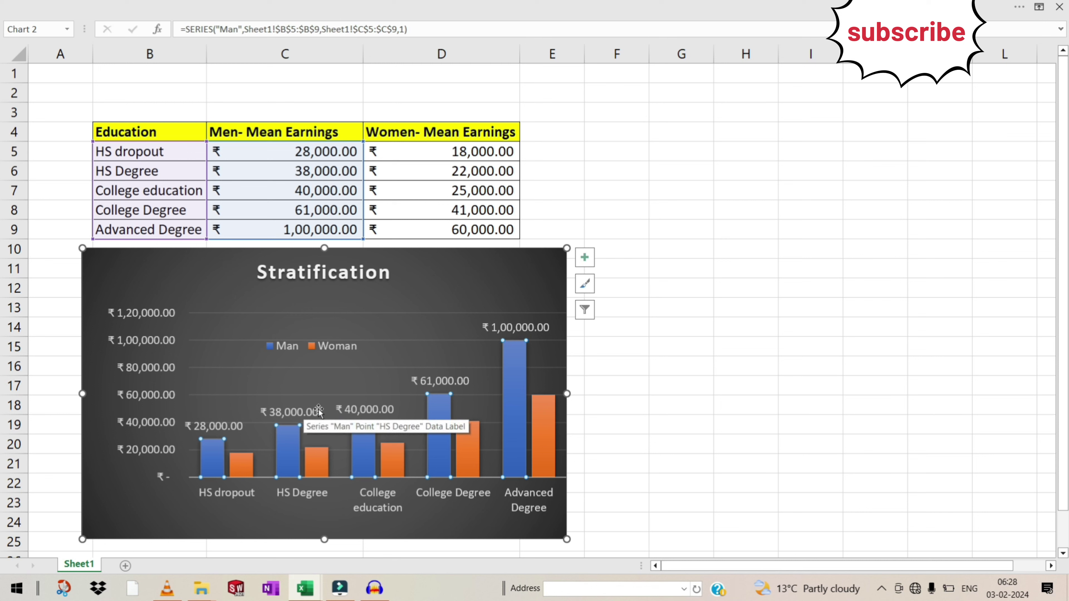
{"action": "left_click", "coordinate": [467, 433]}
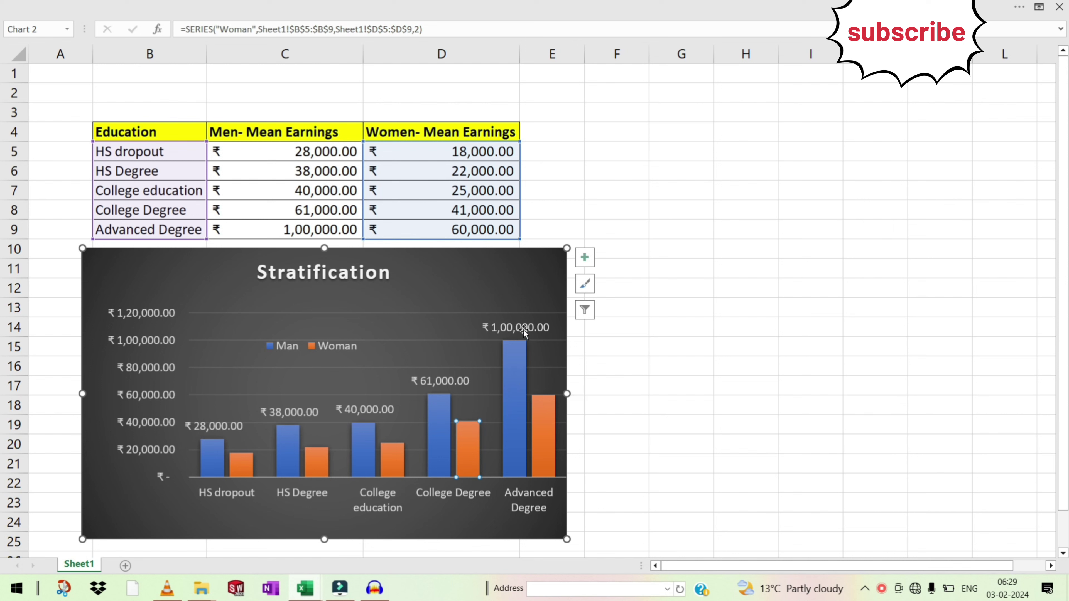
- Try a series overlap of 0% for the chart columns and settle on -20%
{"action": "double_click", "coordinate": [513, 374]}
{"action": "type", "text": "0"}
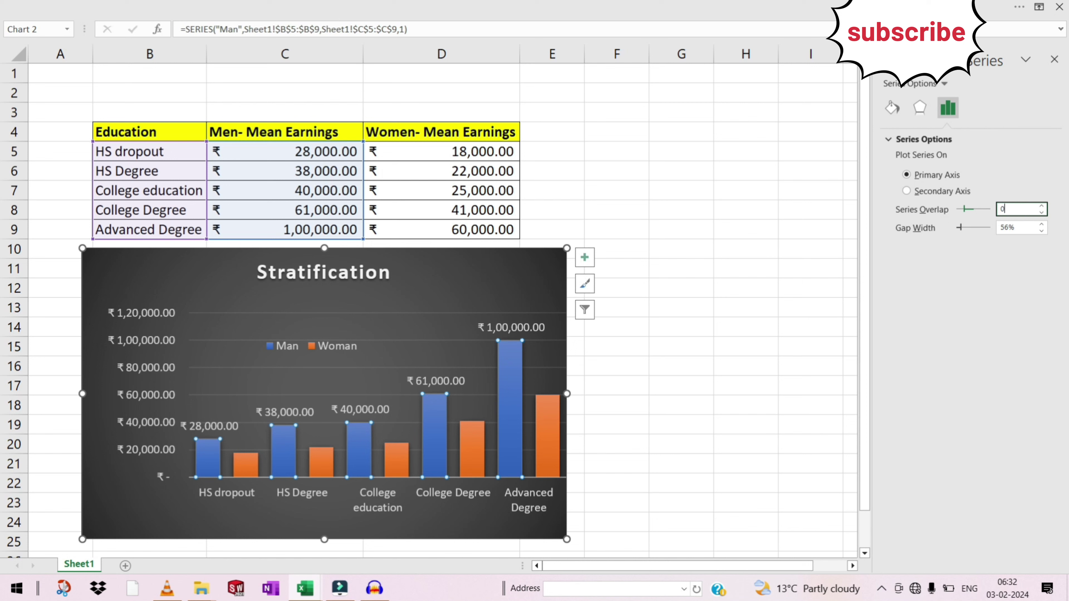
{"action": "key", "text": "Return"}
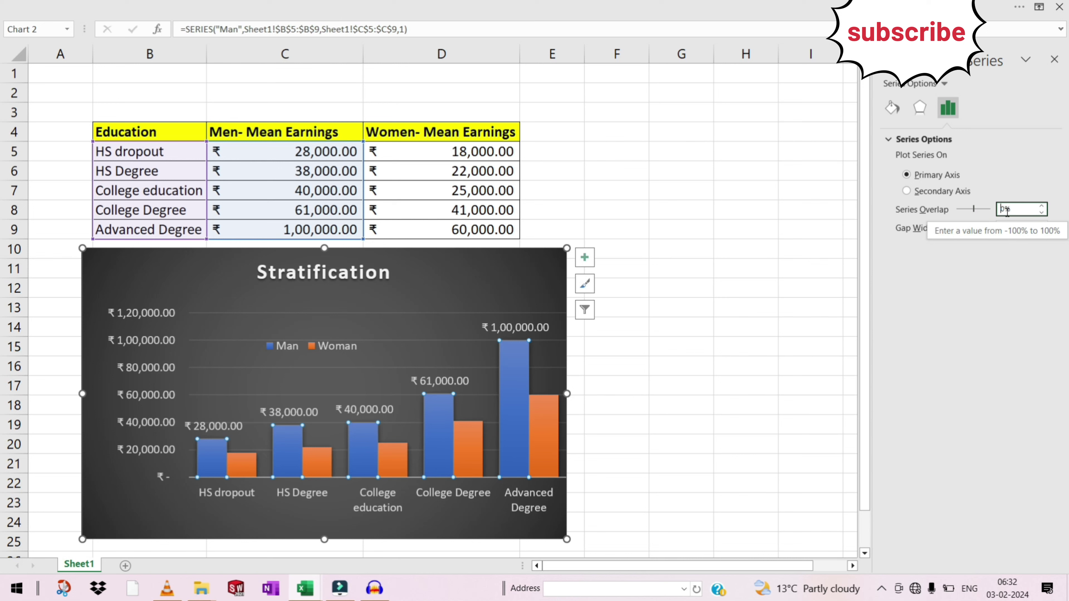
{"action": "type", "text": "-2"}
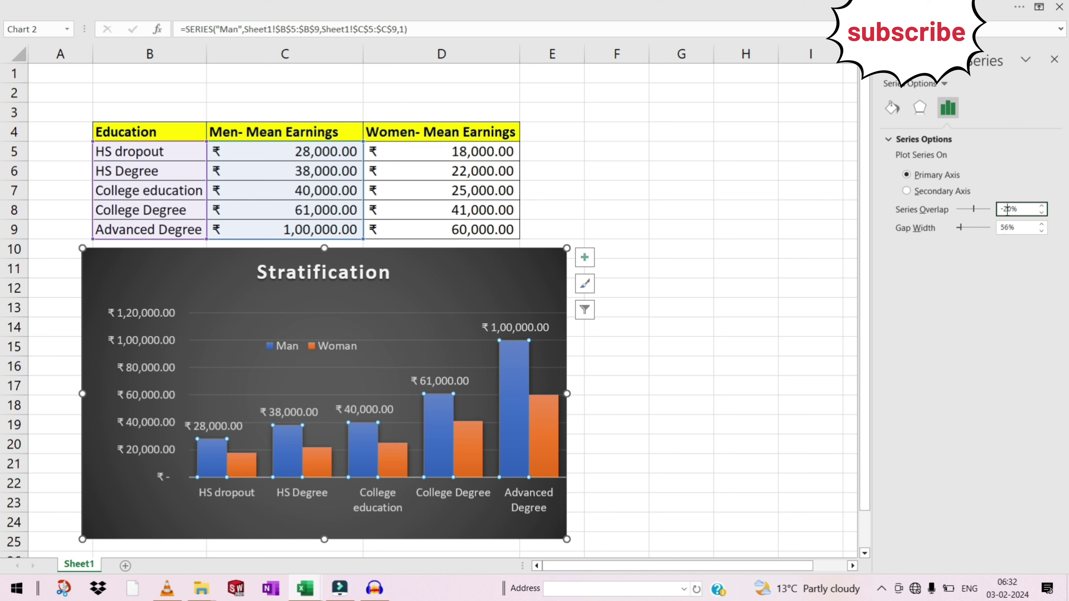
{"action": "key", "text": "Return"}
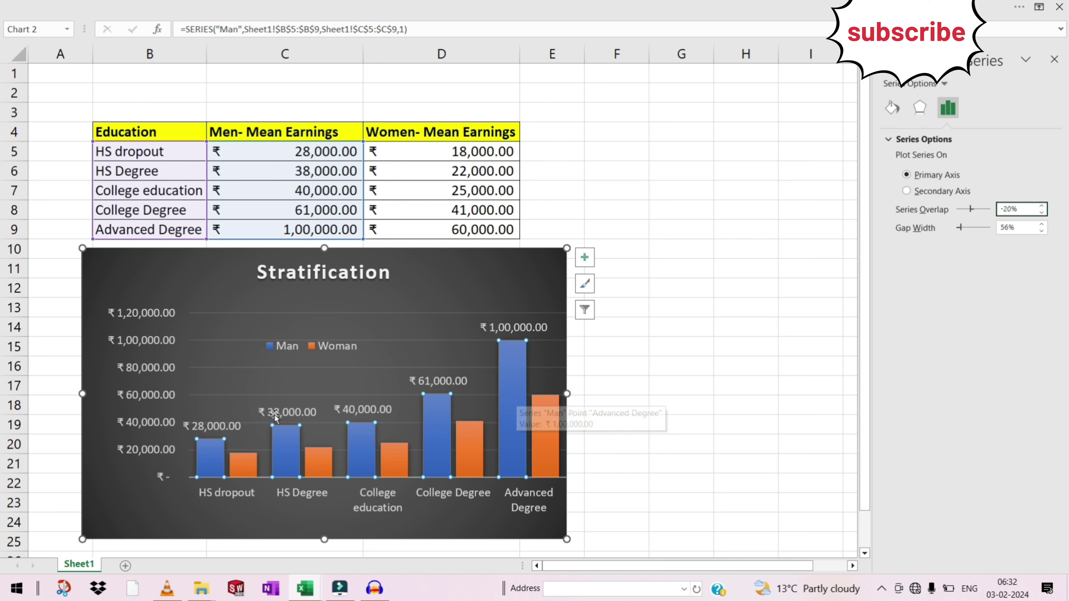
{"action": "left_click", "coordinate": [433, 341]}
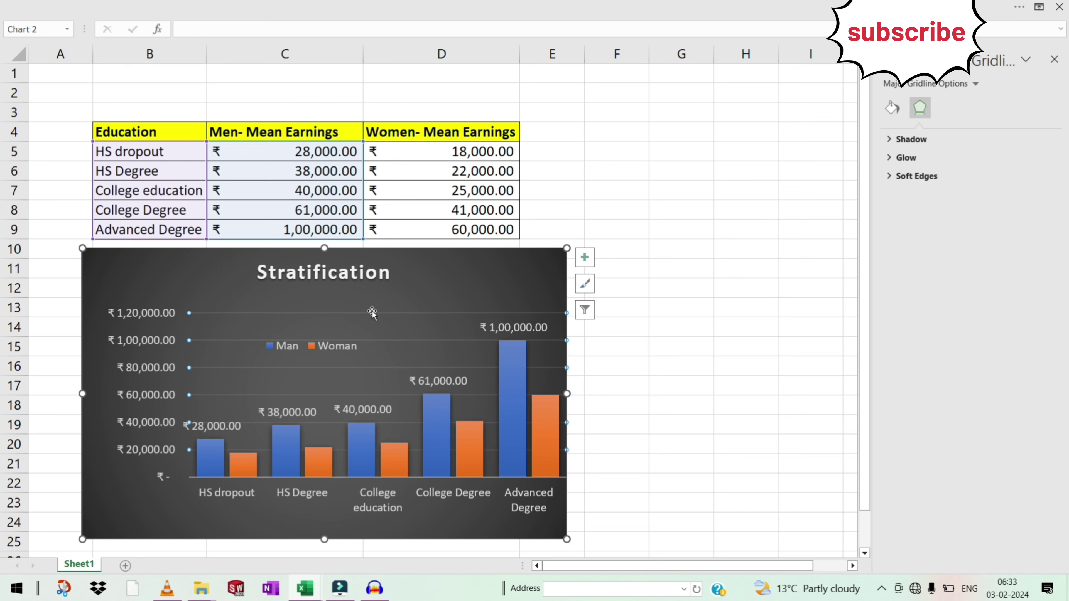
{"action": "left_click", "coordinate": [333, 327]}
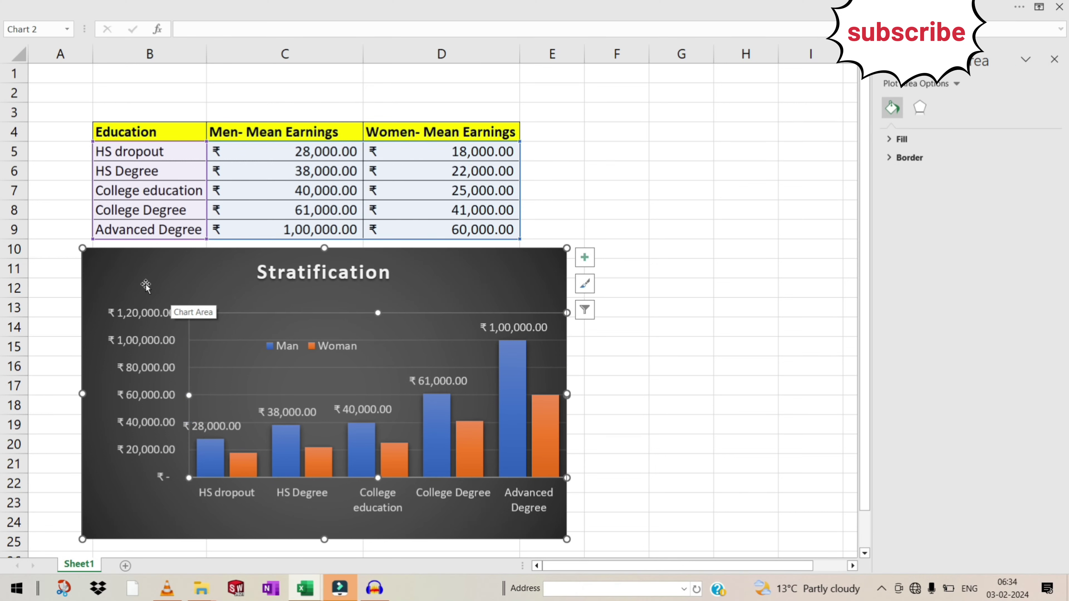